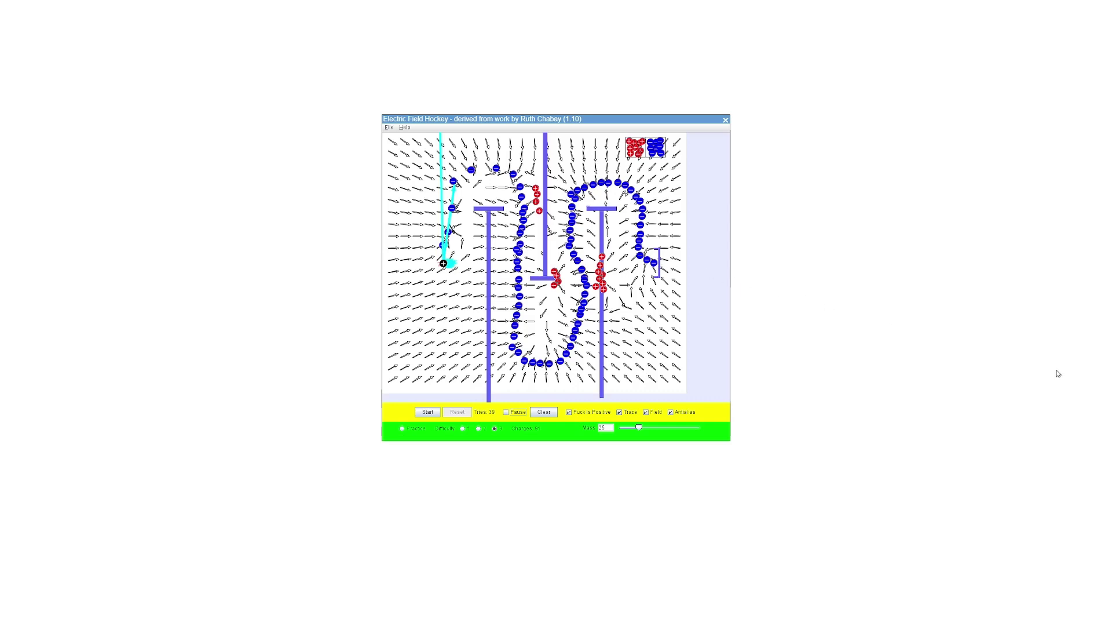
- Launch the puck, reset and relaunch it, then pause it partway through the charge maze
{"action": "left_click", "coordinate": [428, 414]}
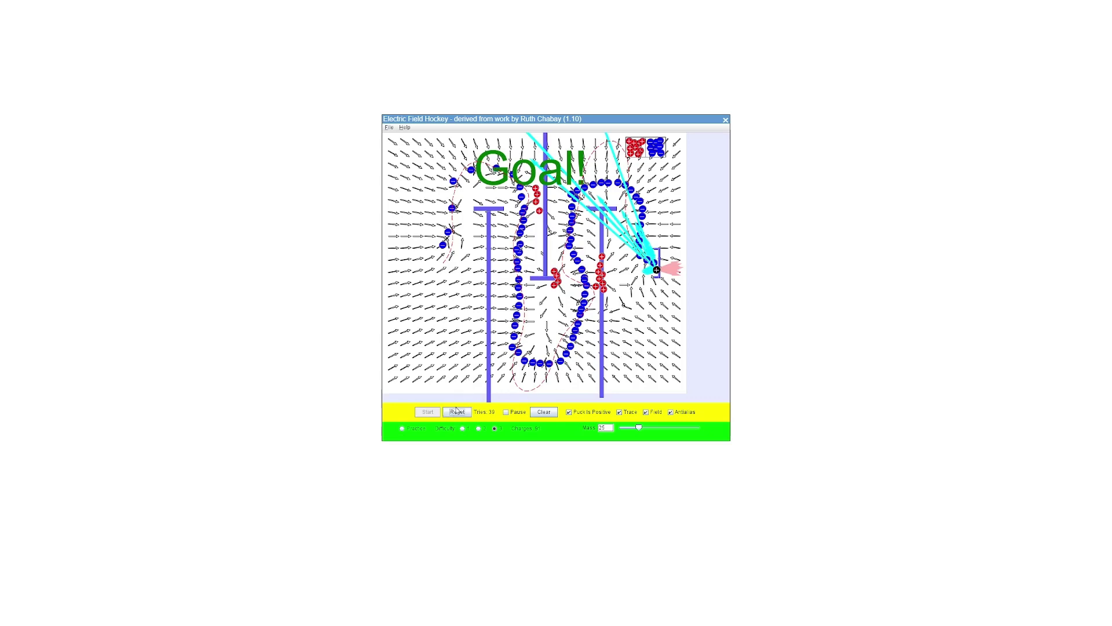
{"action": "left_click", "coordinate": [457, 411]}
{"action": "left_click", "coordinate": [427, 412]}
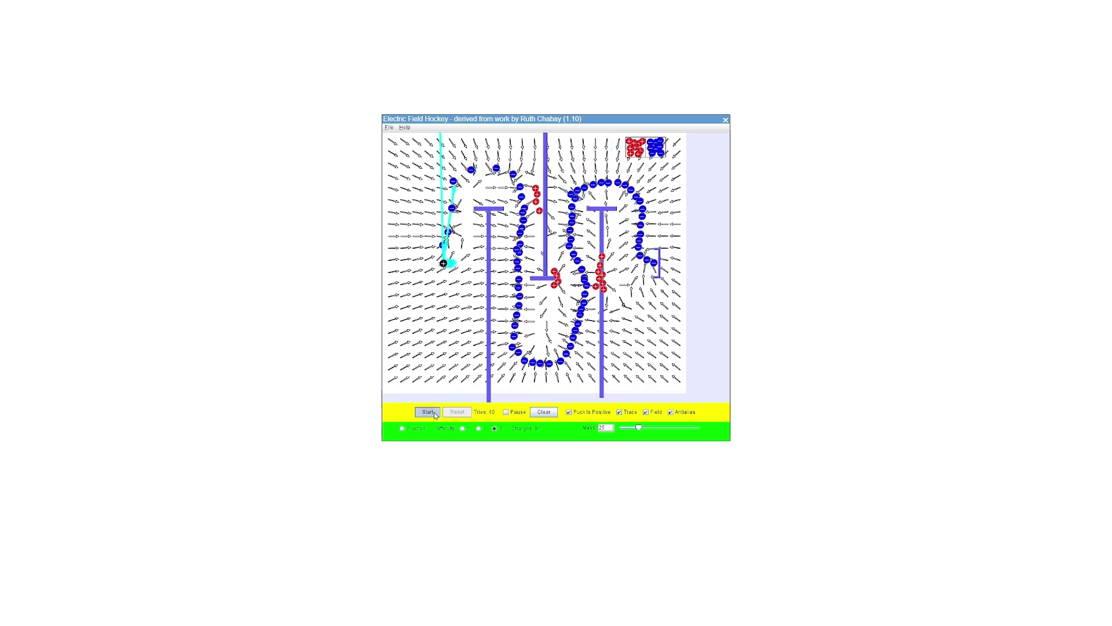
{"action": "left_click", "coordinate": [507, 412]}
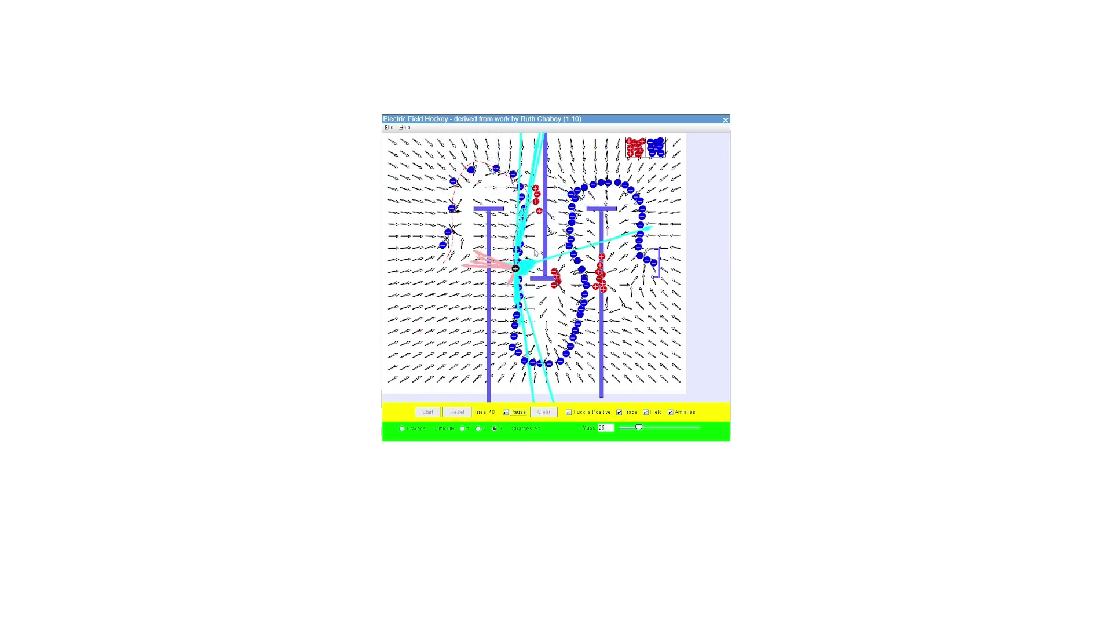